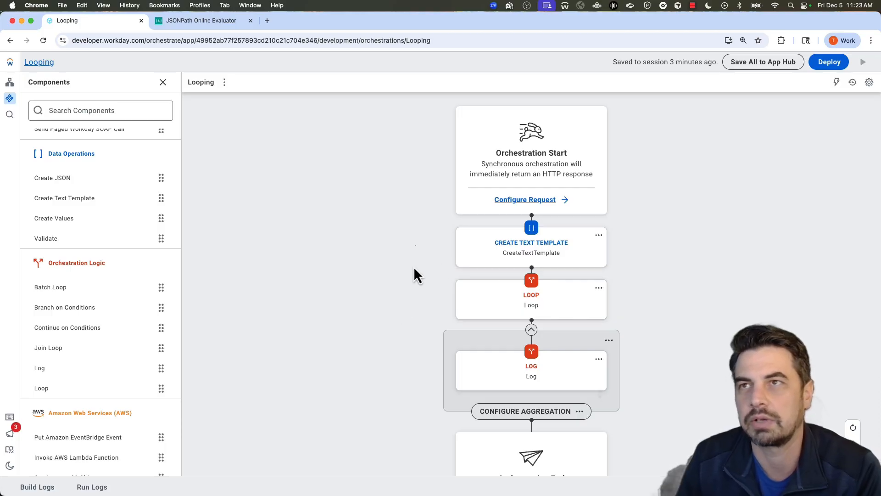
Open the Create Text Template step and widen its editor to show the company JSON message.
scroll(404, 279, down, 1)
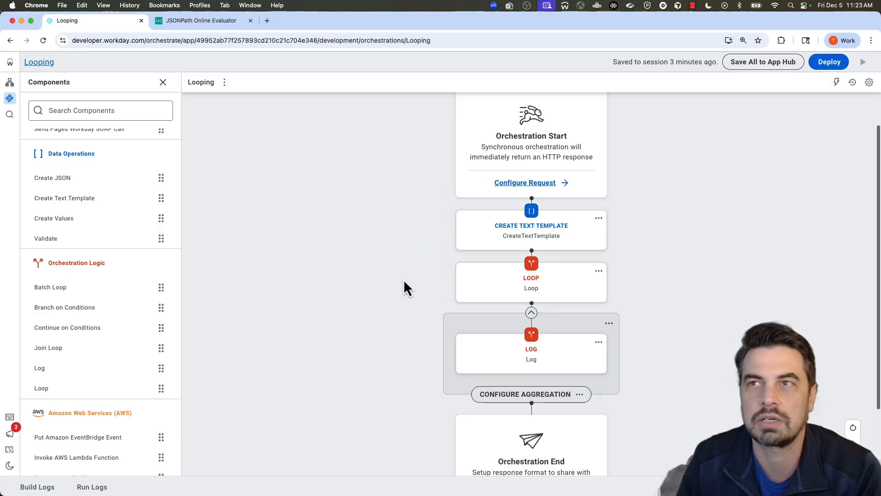
click(546, 238)
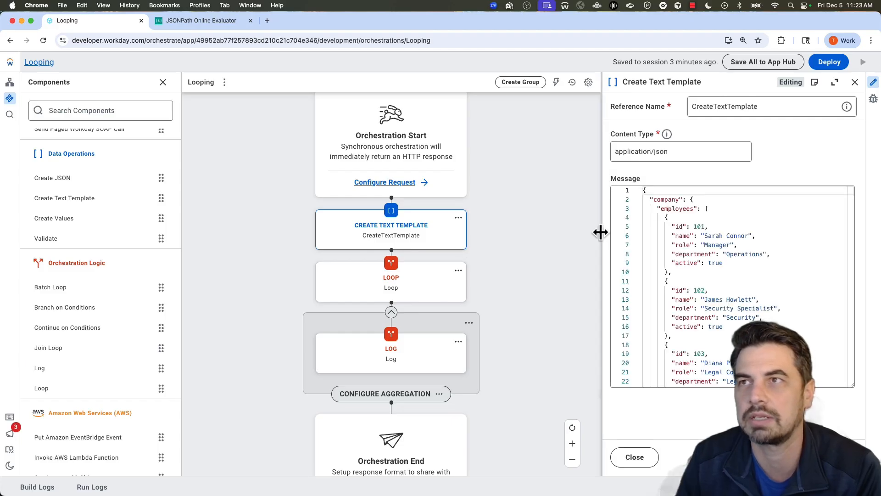
drag(601, 233, 523, 243)
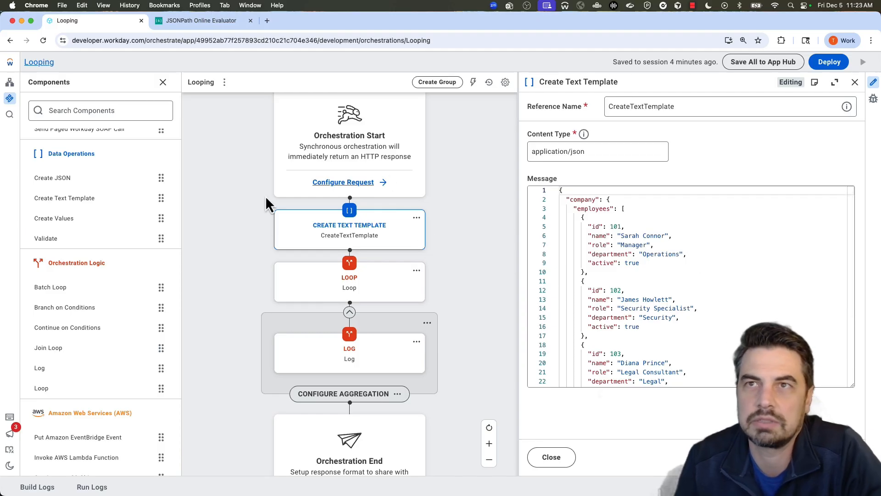
Open the Loop step and review the iterator types offered for its data type, leaving AutoType Iterator selected.
click(353, 282)
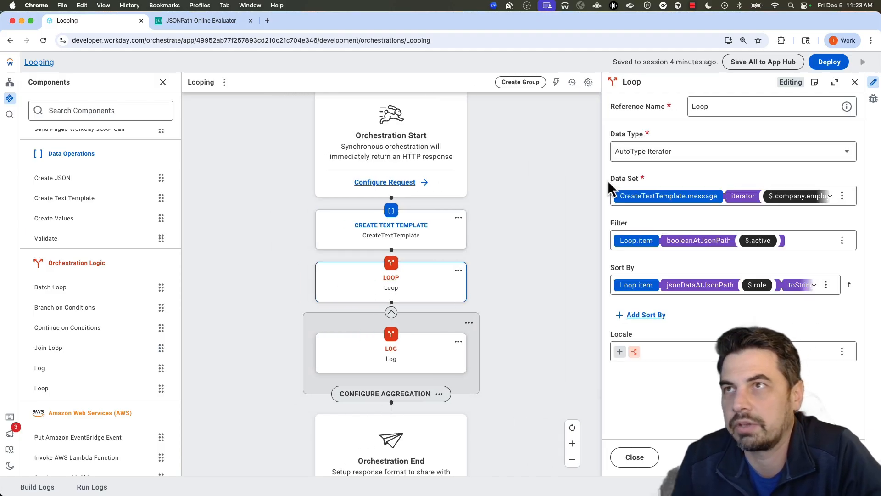
click(814, 153)
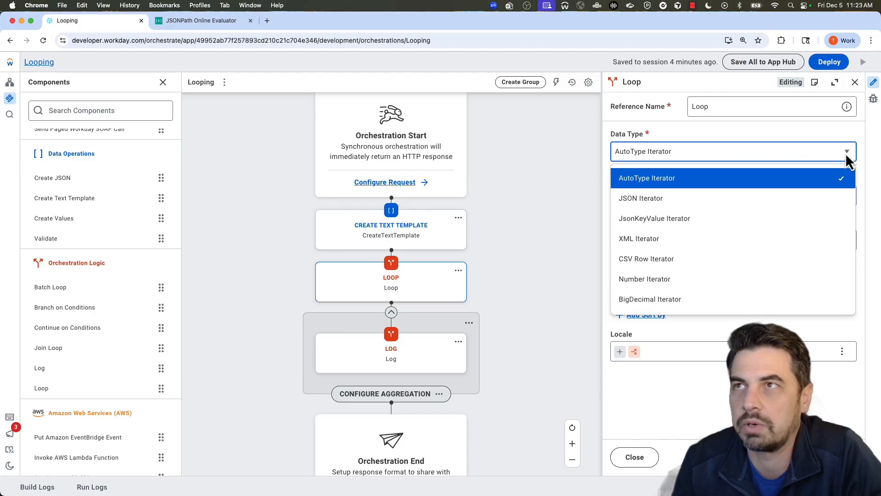
click(561, 155)
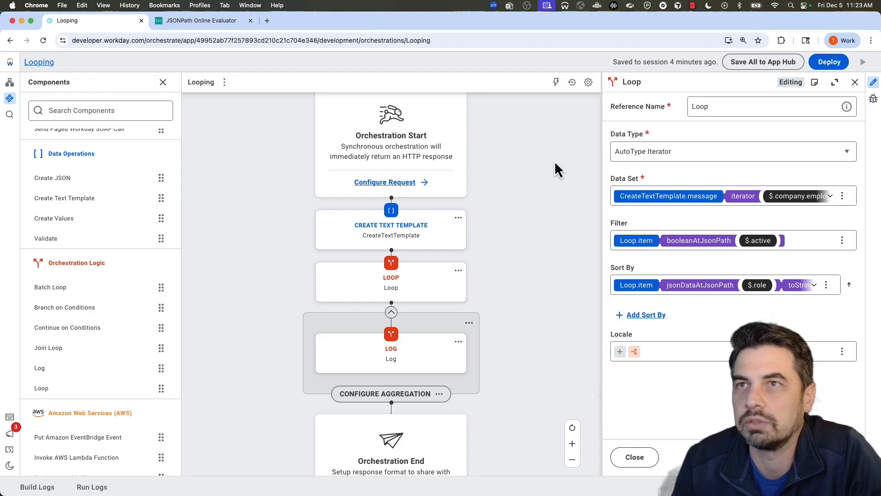
Reopen the Create Text Template step and read through all employee records in its JSON message.
click(431, 238)
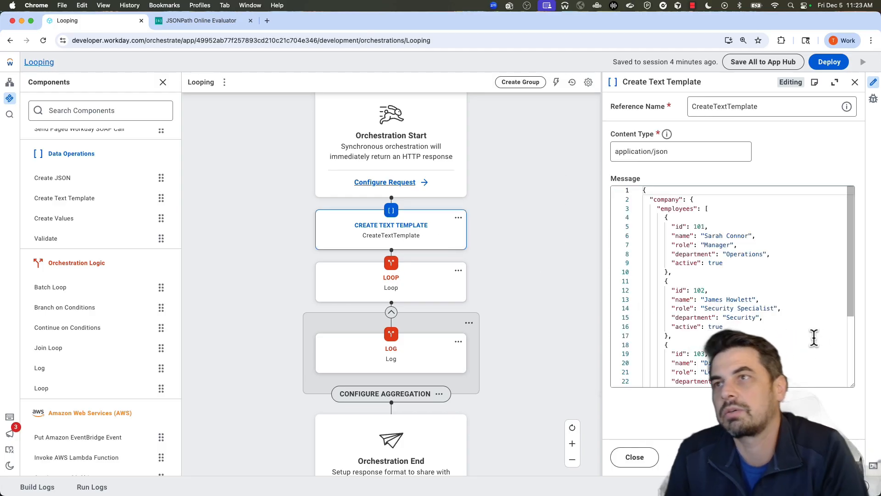
scroll(799, 291, down, 5)
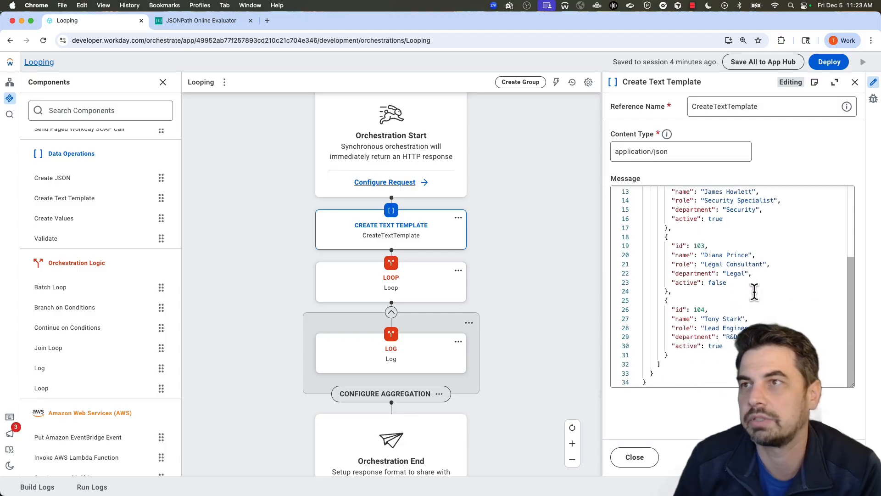
scroll(754, 291, up, 5)
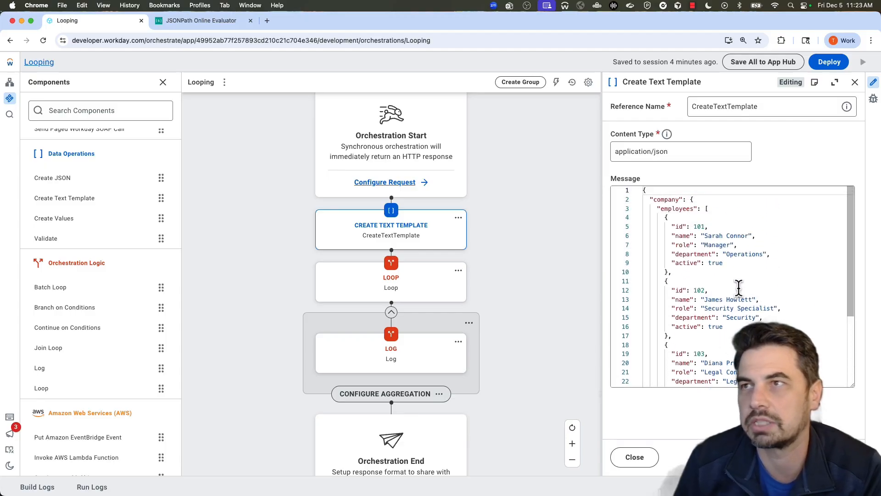
scroll(728, 283, down, 1)
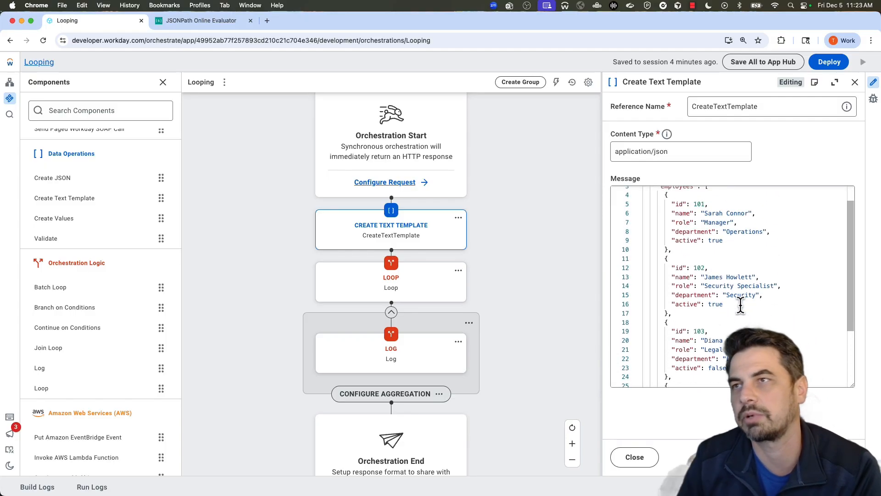
scroll(739, 305, down, 4)
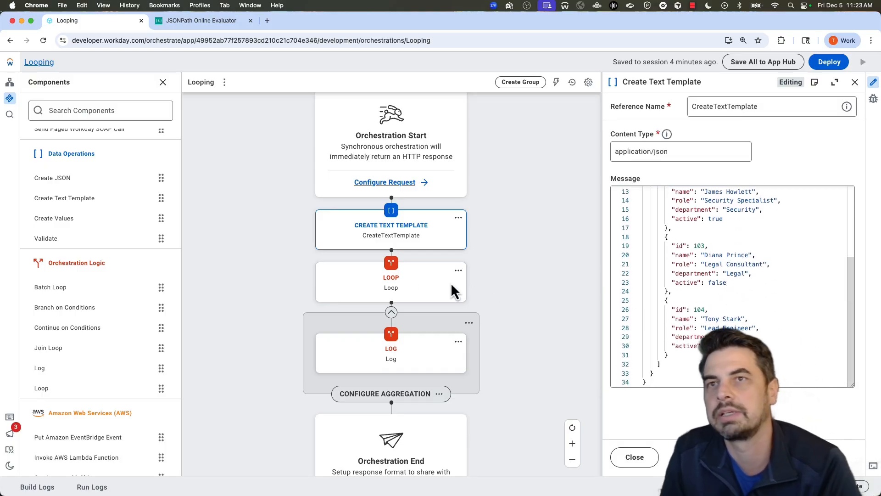
Expand the Loop step's data set expression, switch to JSONPath Online Evaluator, and highlight the first record returned by $.company.employees[*].
click(411, 287)
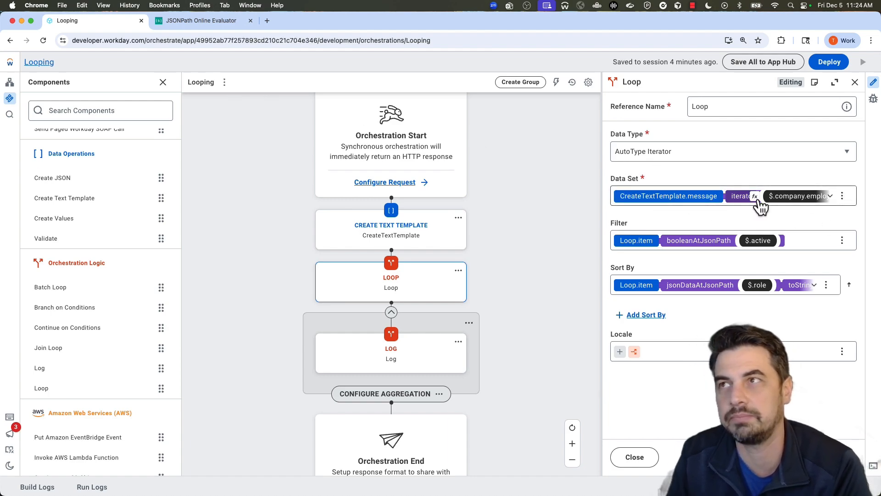
click(803, 202)
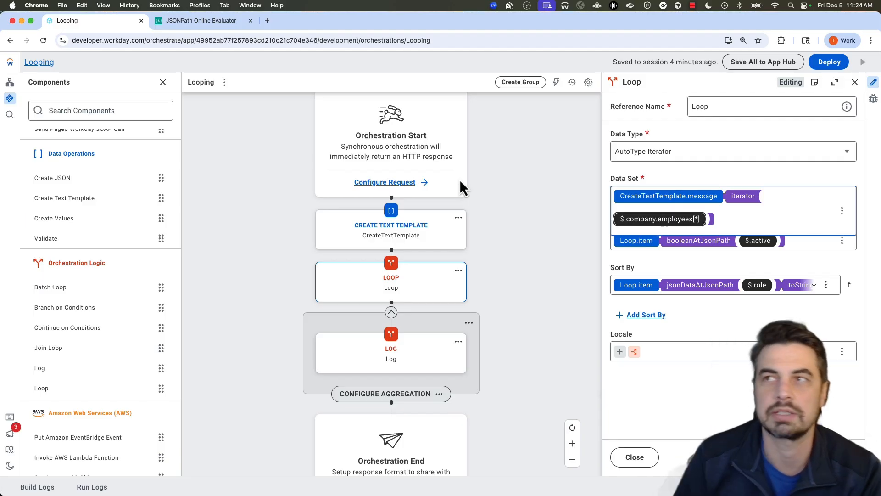
click(208, 27)
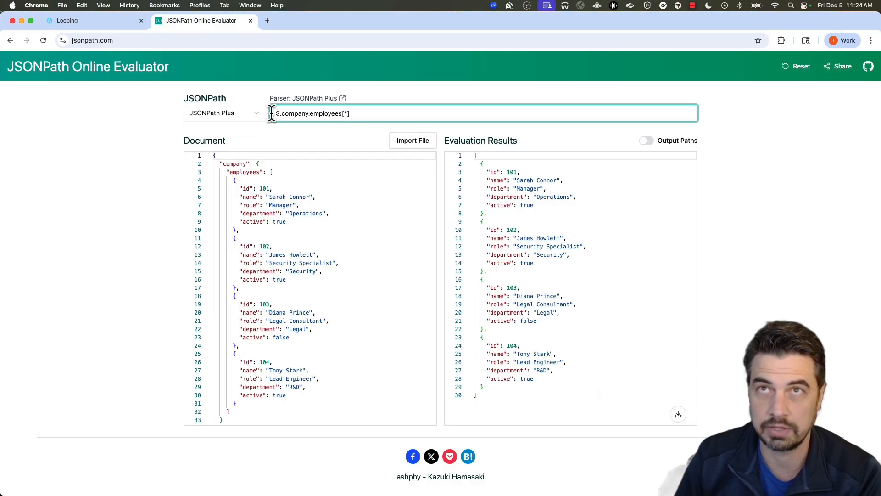
drag(276, 113, 364, 116)
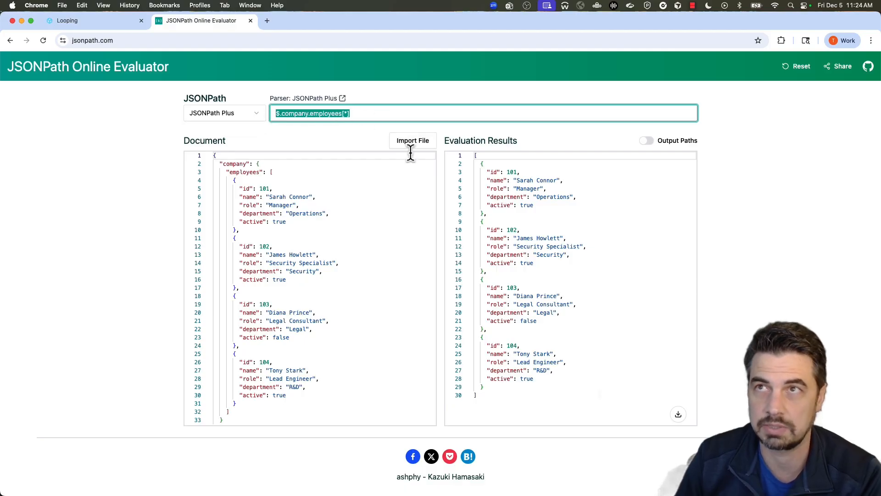
drag(506, 158, 505, 161)
click(500, 161)
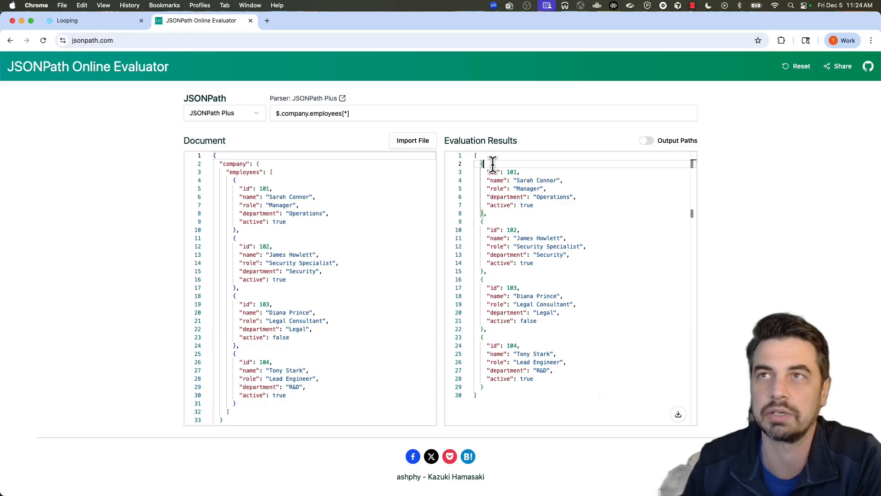
click(477, 156)
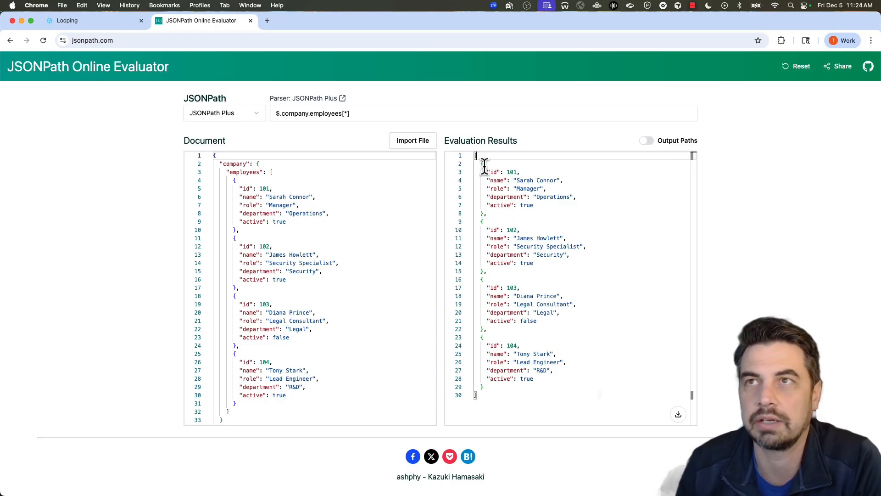
drag(482, 165, 493, 213)
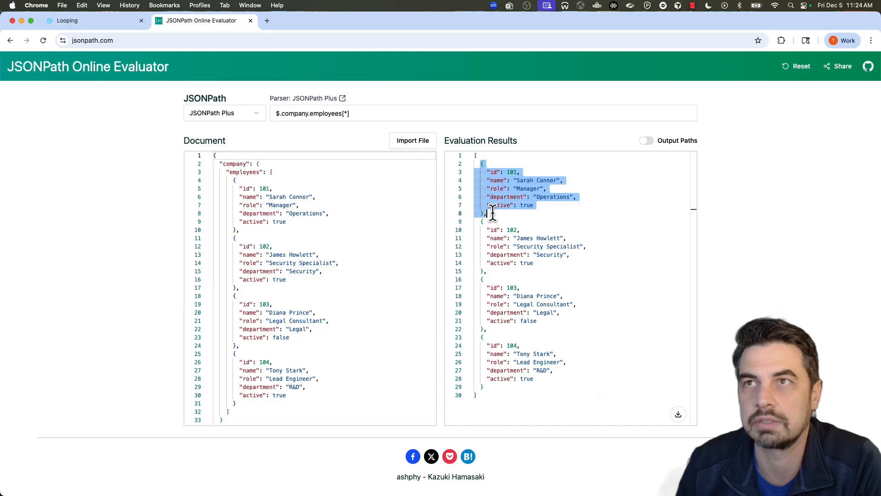
Change the evaluator's JSONPath to $.company.employees and highlight the nested array it returns.
click(362, 116)
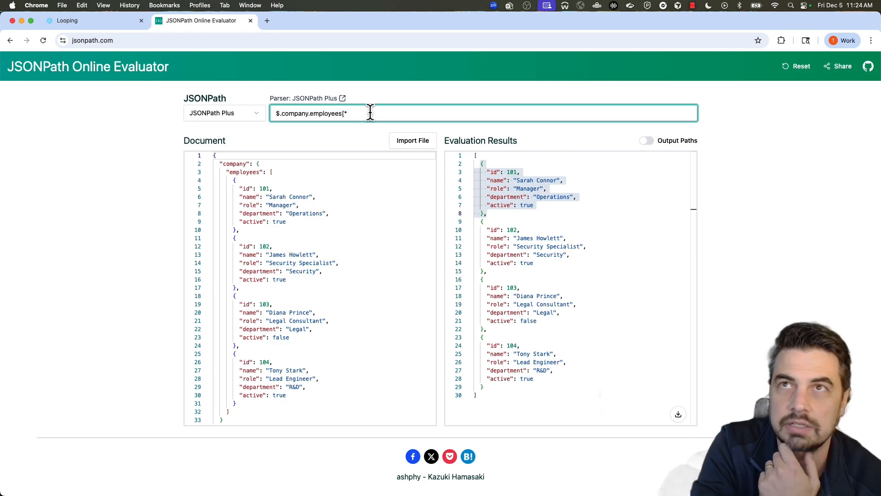
key(BackSpace)
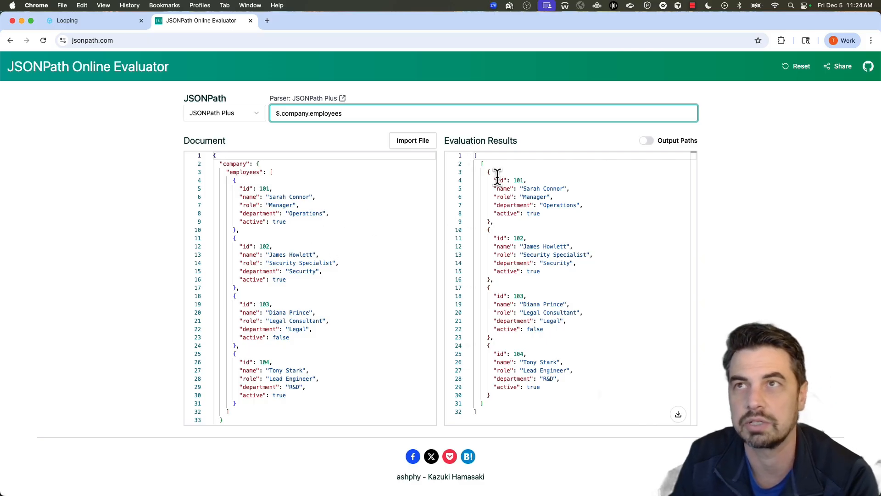
drag(481, 164, 539, 406)
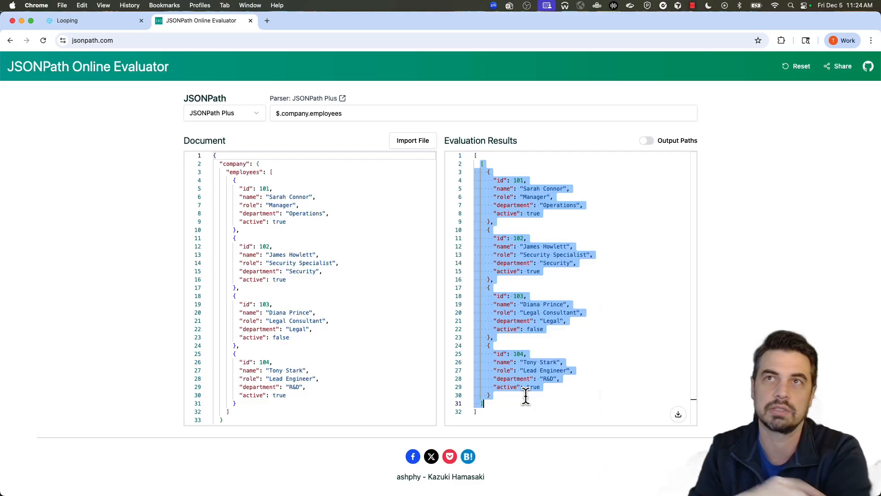
click(489, 157)
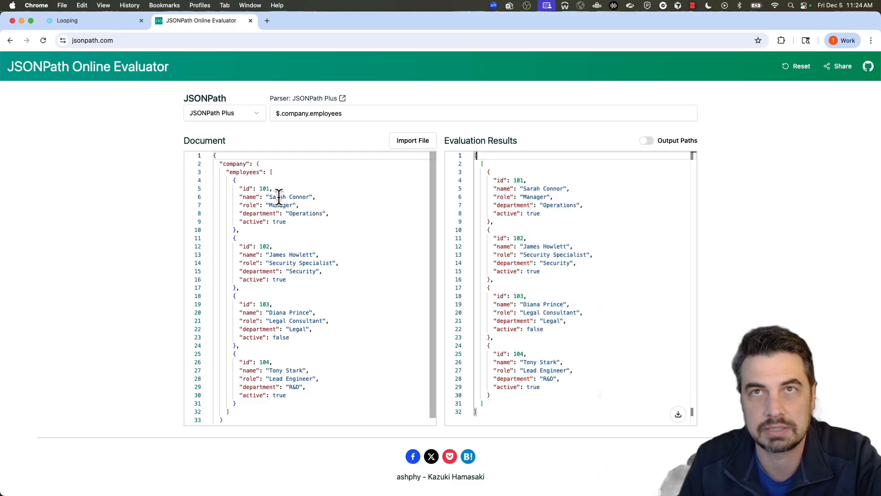
Restore the JSONPath to $.company.employees[*] and highlight the individual employee objects in the results.
click(342, 113)
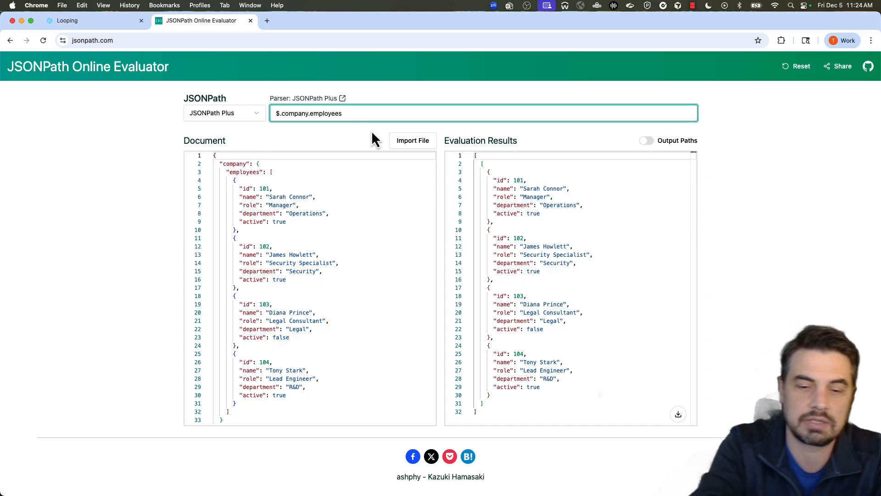
text([])
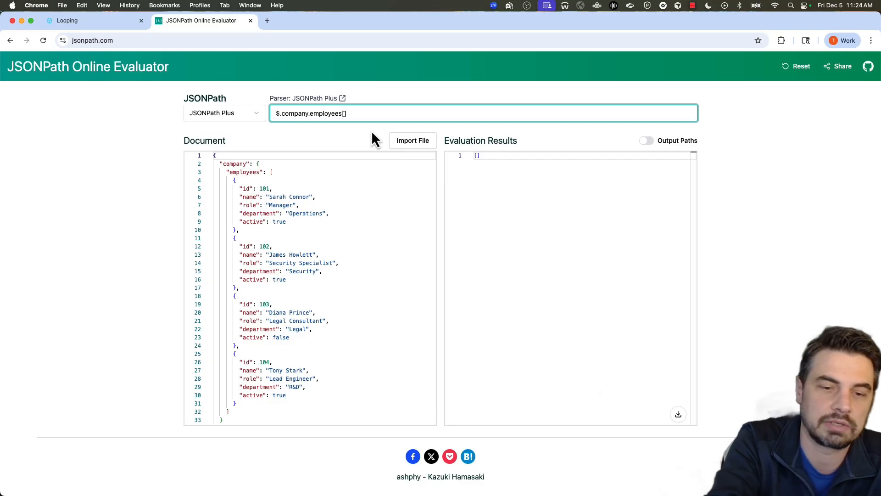
text(*)
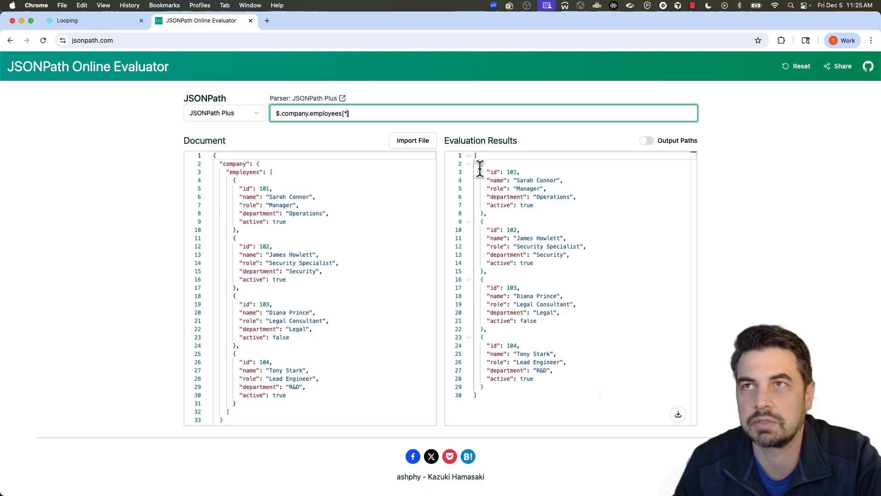
drag(479, 167, 489, 271)
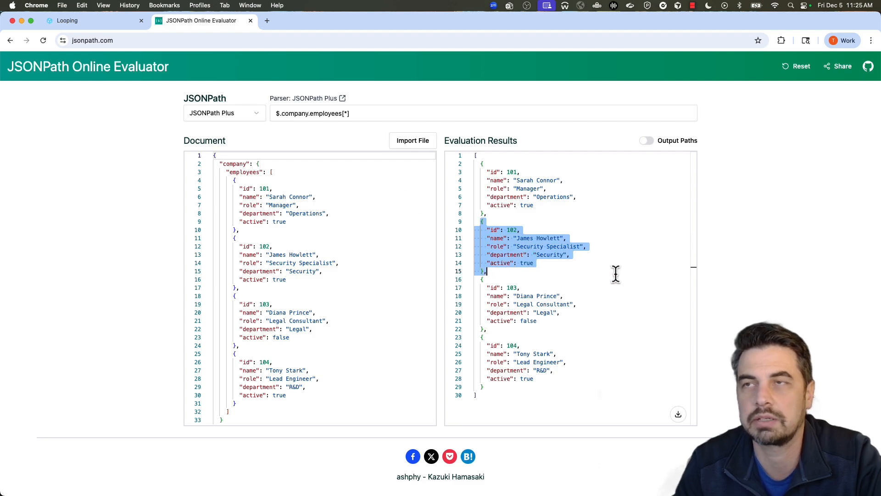
Compare the Loop step's settings with the evaluated employee records, finishing back in the Looping orchestration.
click(97, 22)
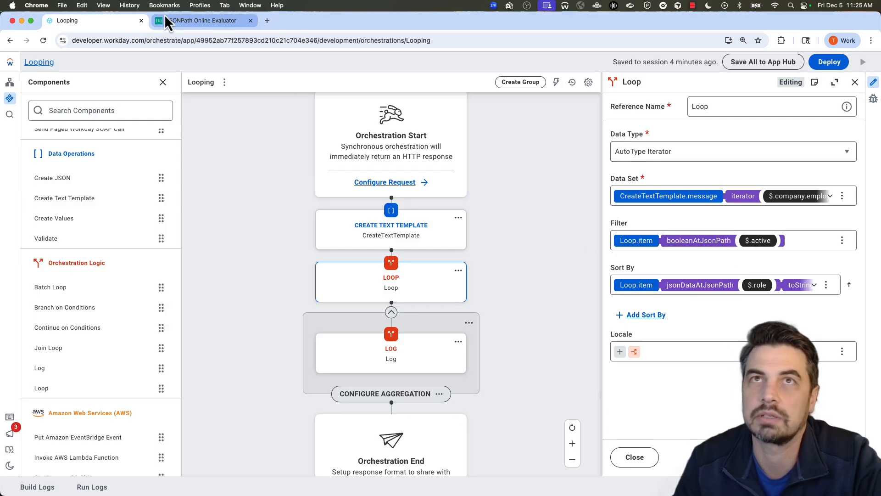
click(184, 21)
drag(542, 262, 480, 255)
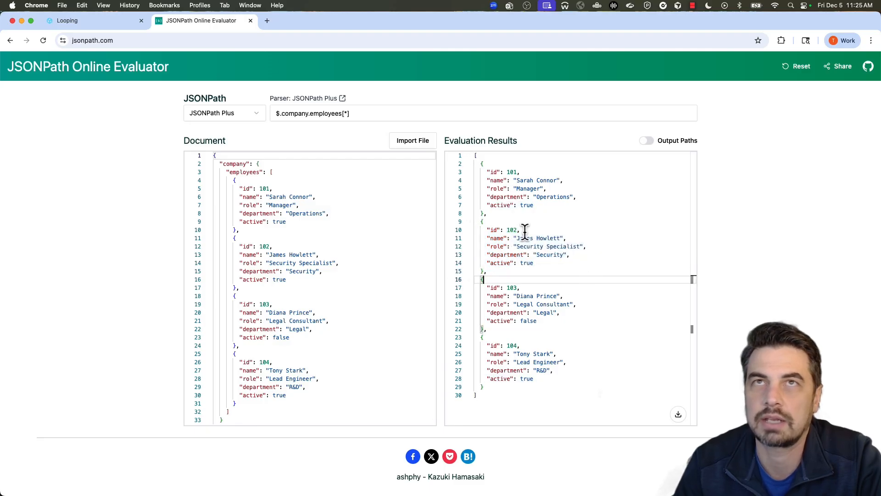
click(100, 21)
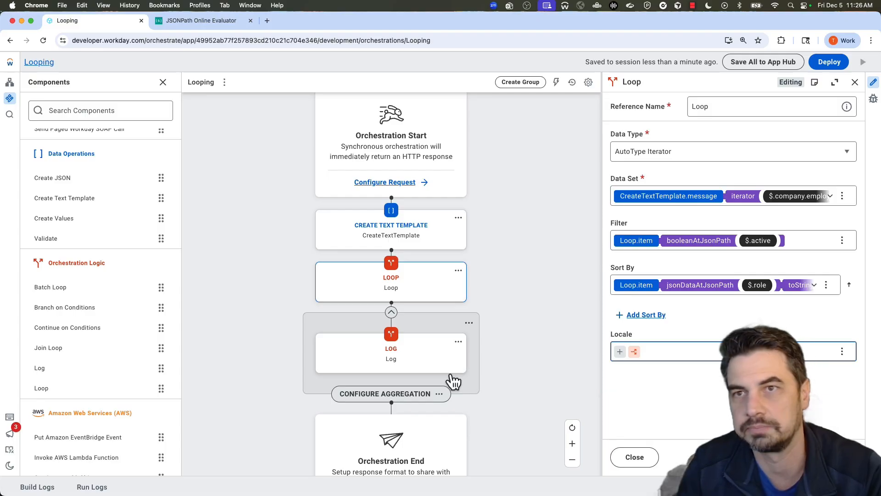
Add a Create JSON step inside the loop, directly before the Log step, and close its editor.
scroll(528, 382, down, 2)
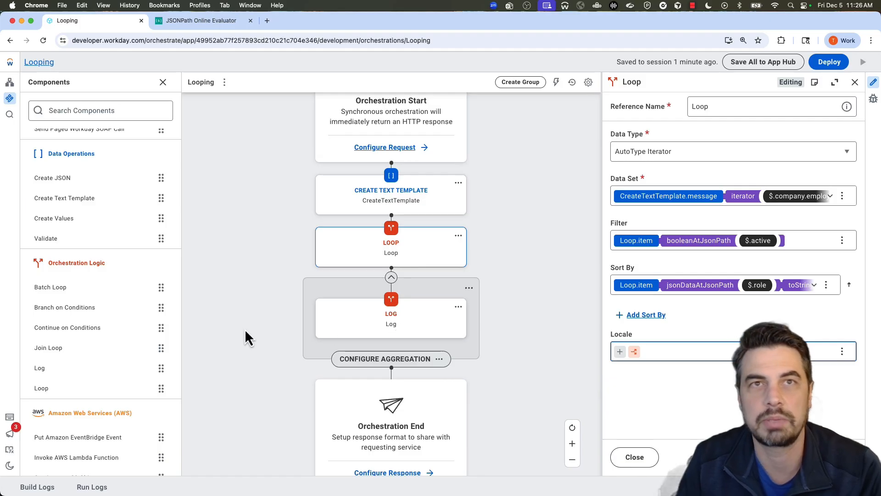
drag(78, 181, 258, 345)
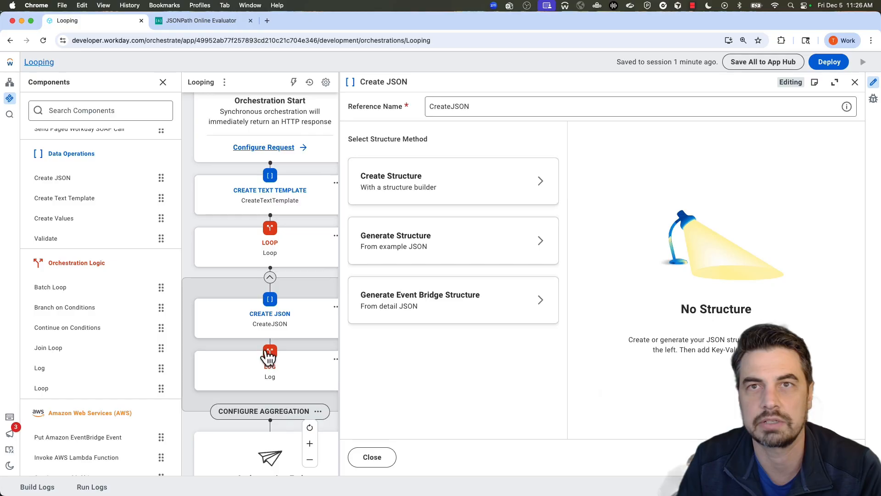
click(856, 82)
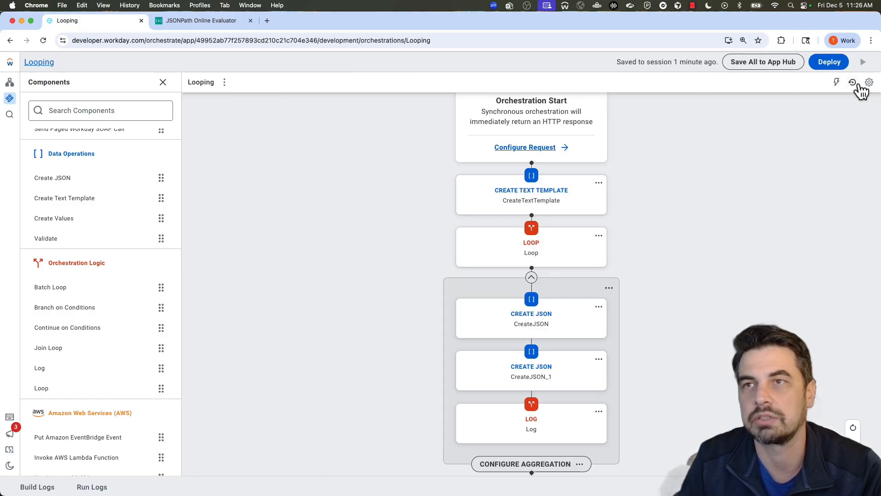
Delete both Create JSON steps inside the loop, leaving only the Log step.
click(598, 307)
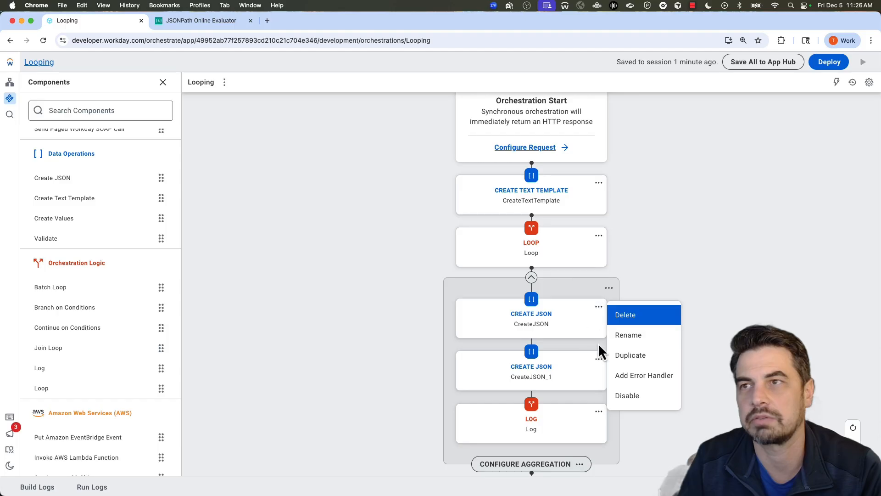
click(621, 322)
click(411, 308)
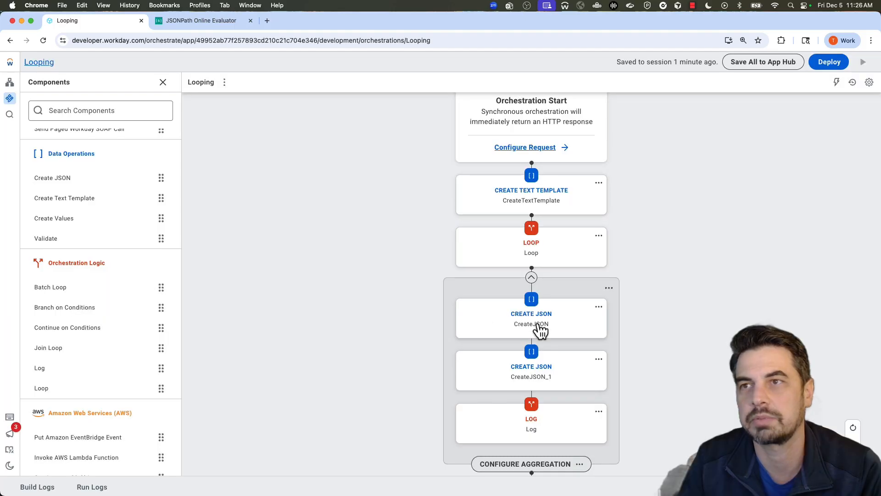
click(599, 307)
click(625, 314)
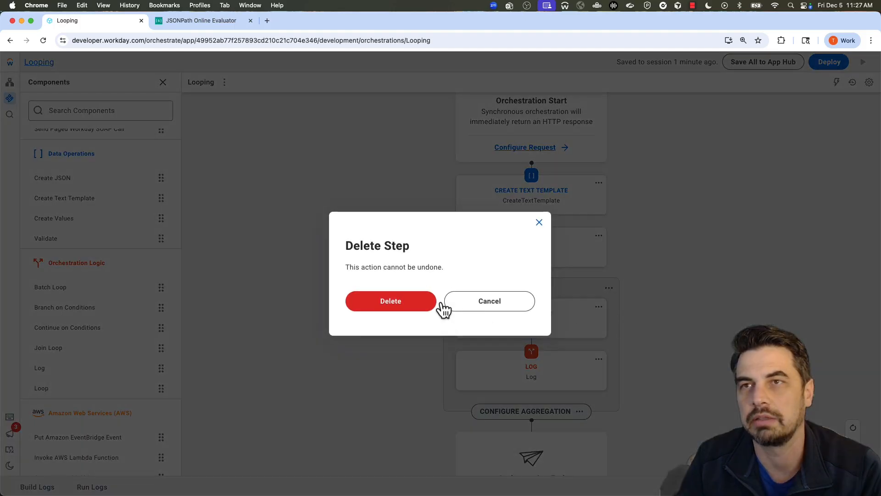
click(413, 304)
Review the Log step's message and condition, and view the Loop step's available actions.
click(531, 326)
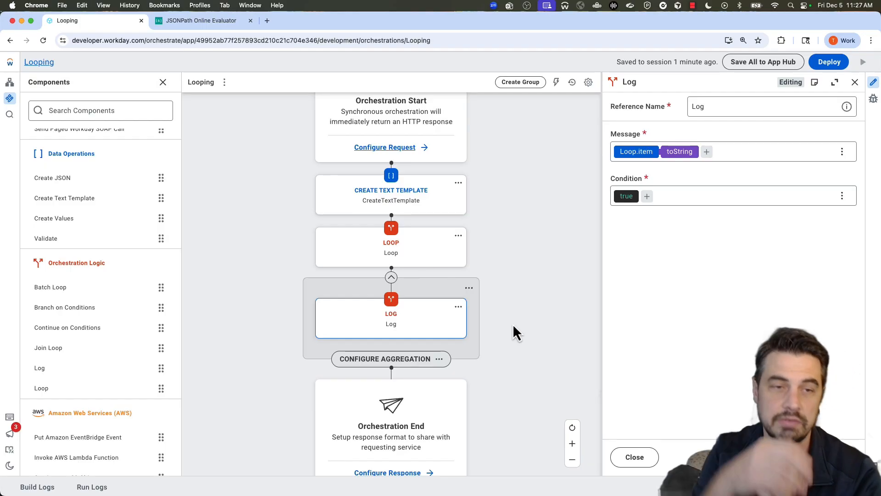
click(458, 236)
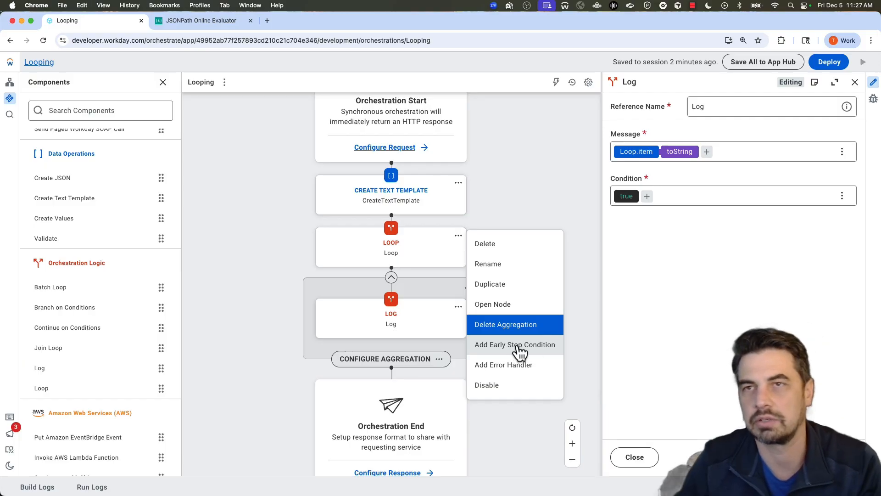
click(576, 221)
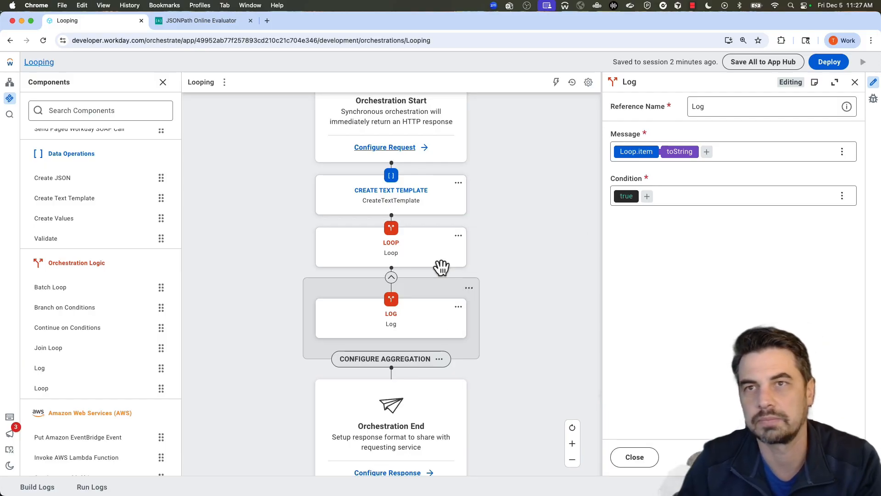
Open the loop's aggregation and examine the ActiveUsers output's JSON fragment, condition and the Fail When No Inputs option.
click(439, 360)
click(407, 359)
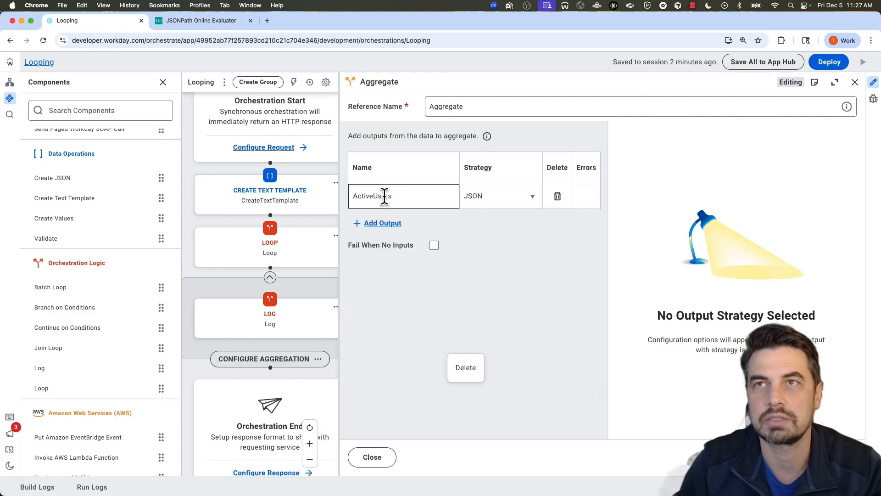
click(403, 196)
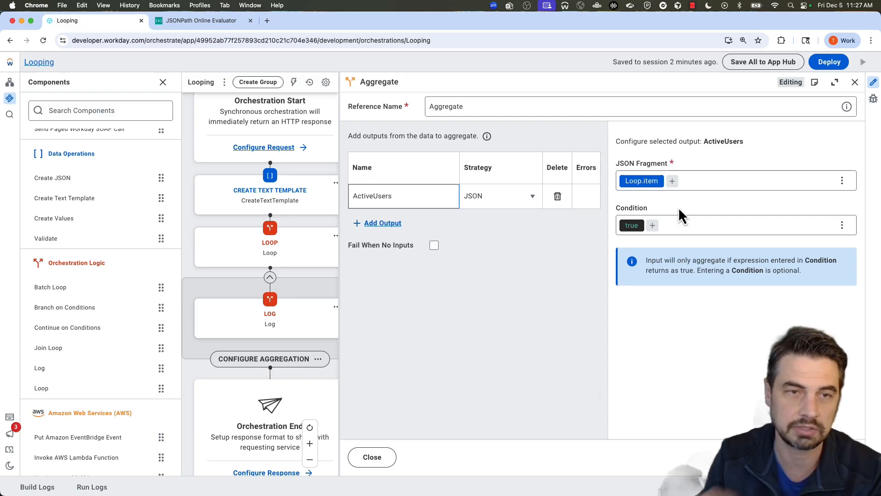
click(692, 226)
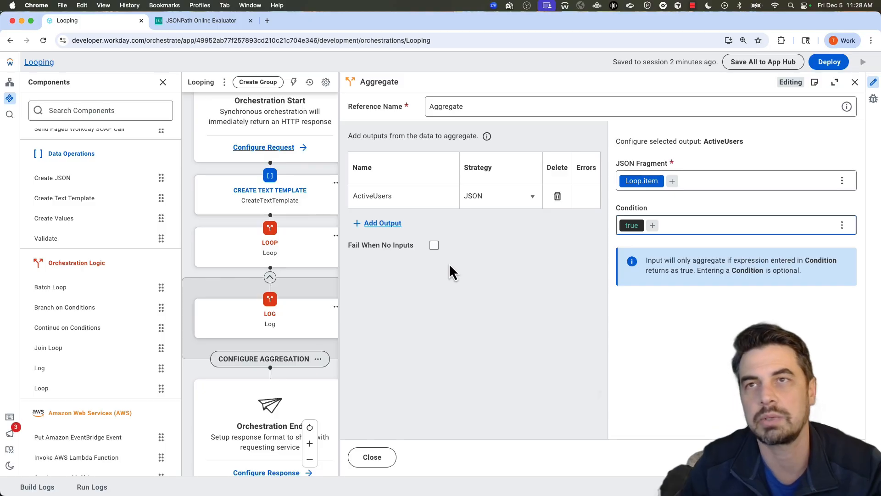
drag(351, 251, 362, 251)
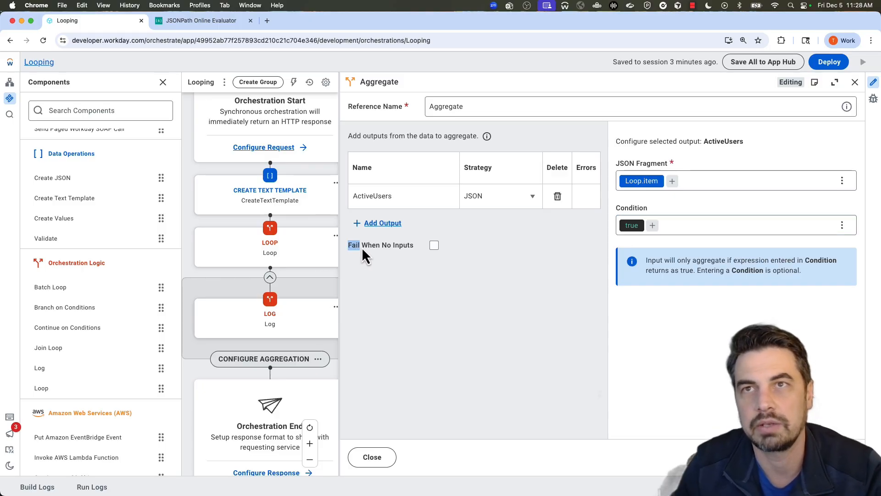
click(394, 256)
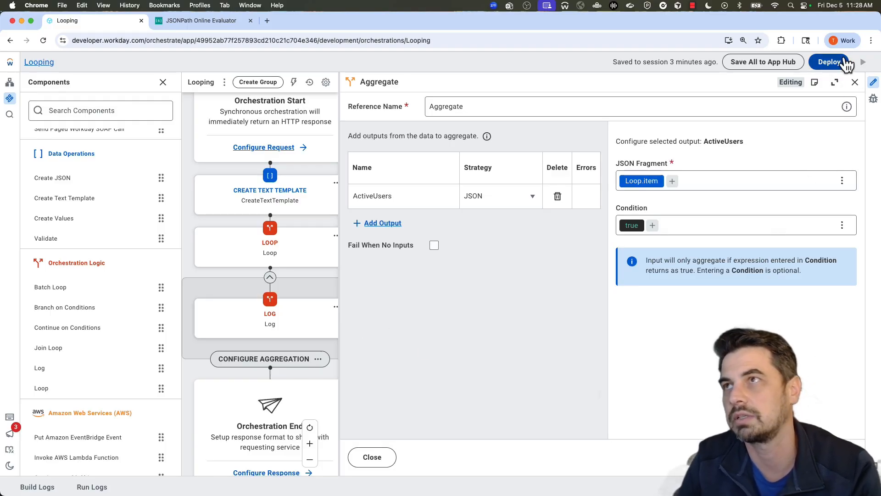
Build the app and deploy it to the hack116_wcpdev1 tenant, authorizing Workday access.
click(826, 62)
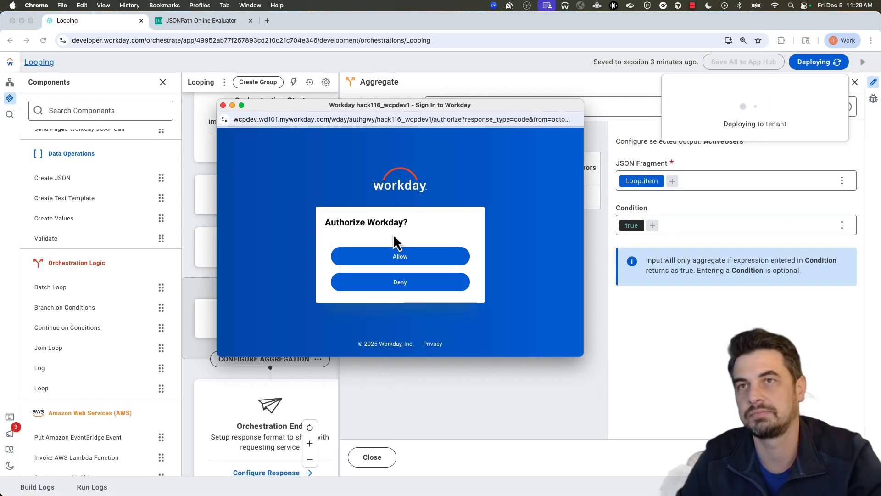
click(390, 257)
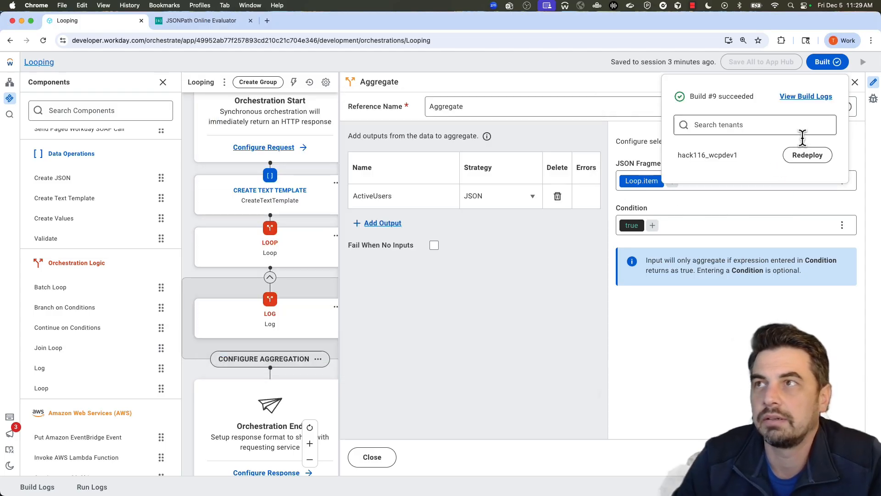
click(810, 158)
click(820, 62)
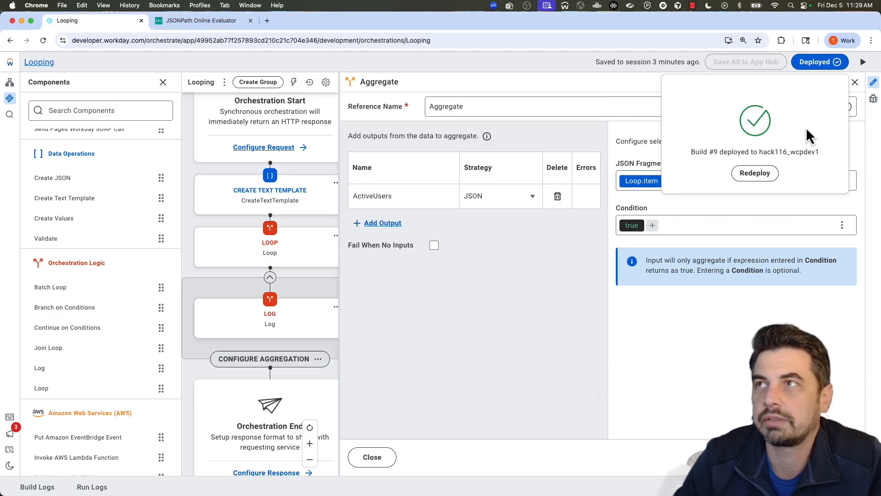
Run the Looping orchestration with an empty request body and open its run logs in an enlarged view.
click(863, 62)
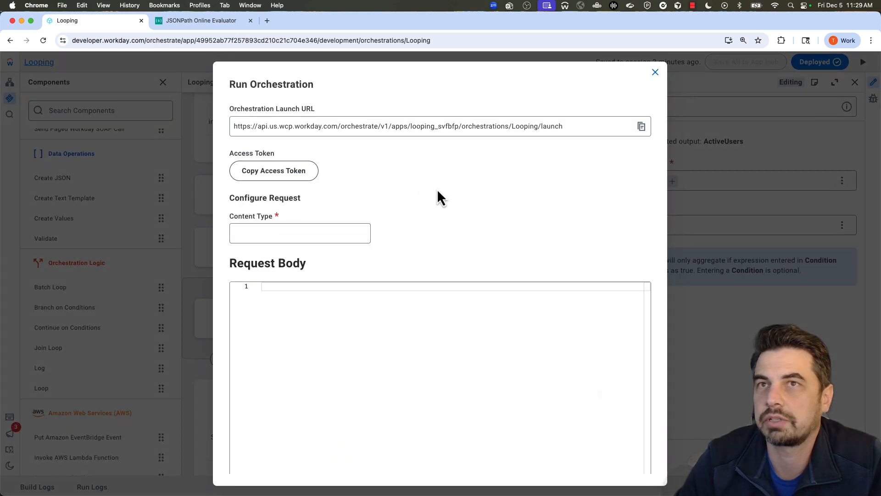
scroll(322, 390, down, 2)
click(287, 462)
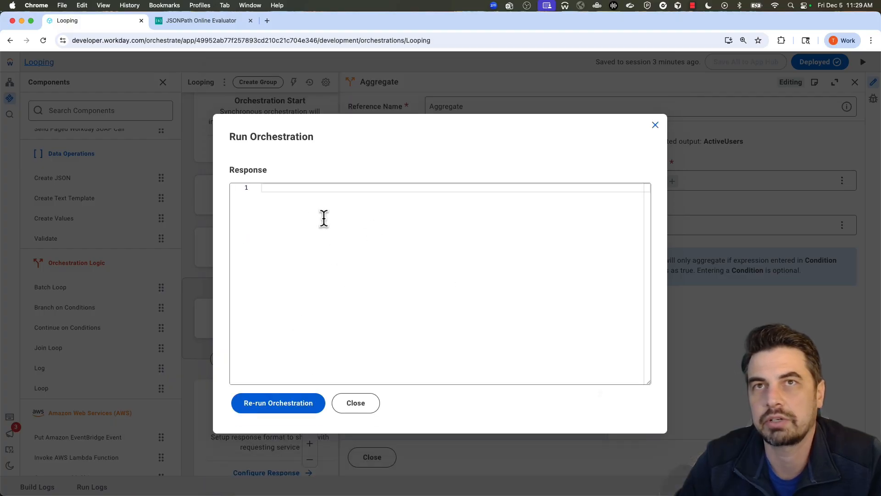
click(355, 407)
click(92, 487)
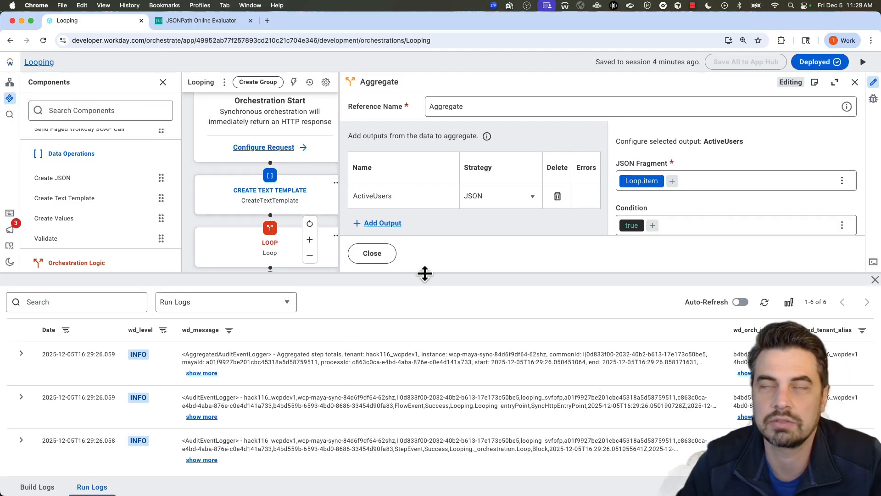
drag(425, 273, 452, 87)
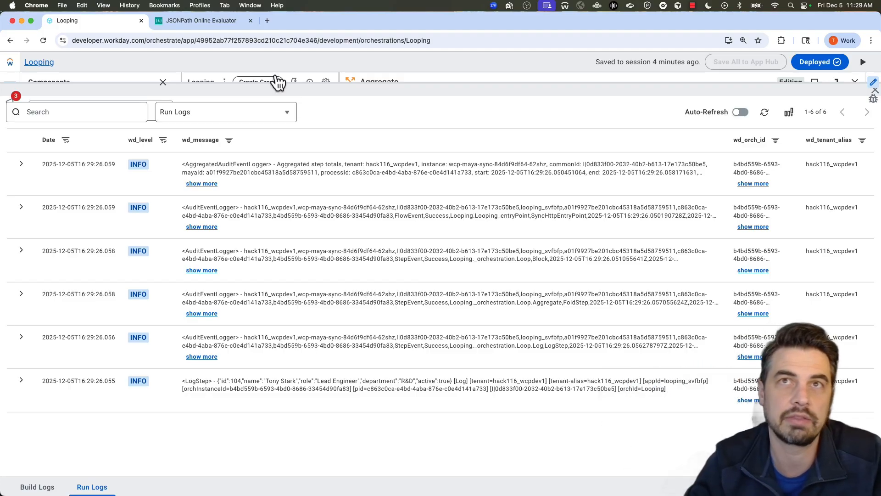
In the JSONPath Online Evaluator, highlight the inactive employee's record and the first record's active flag, finishing back in the run logs.
click(208, 28)
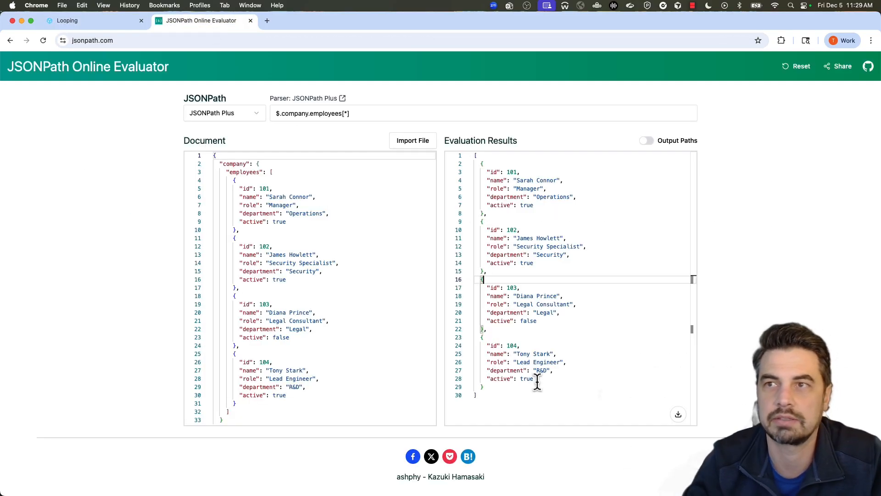
click(517, 321)
drag(517, 324, 581, 327)
drag(518, 296, 583, 298)
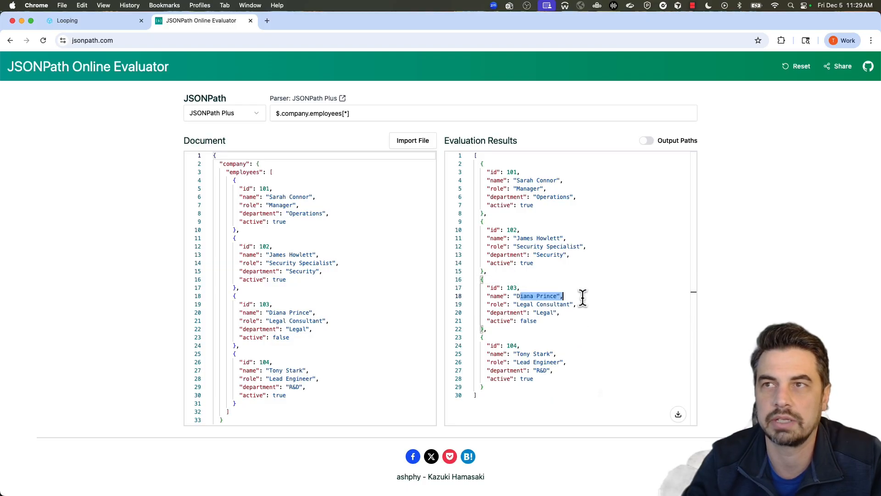
click(575, 333)
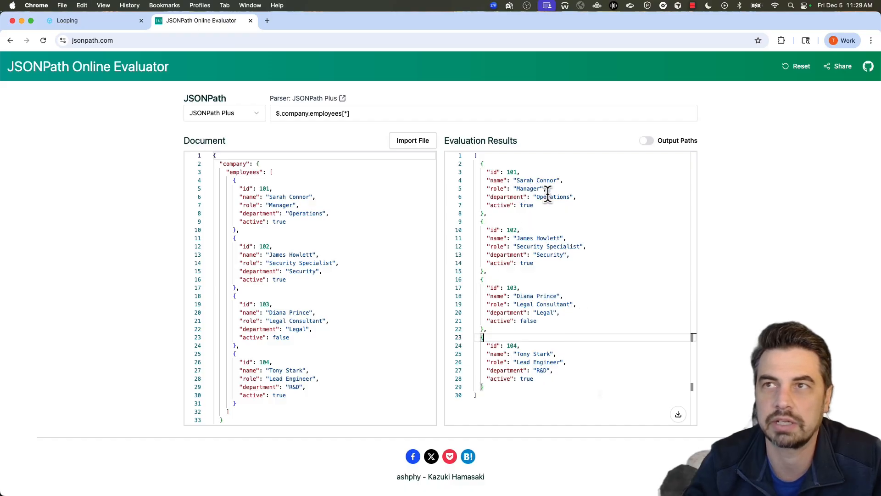
click(485, 205)
triple_click(494, 207)
click(69, 21)
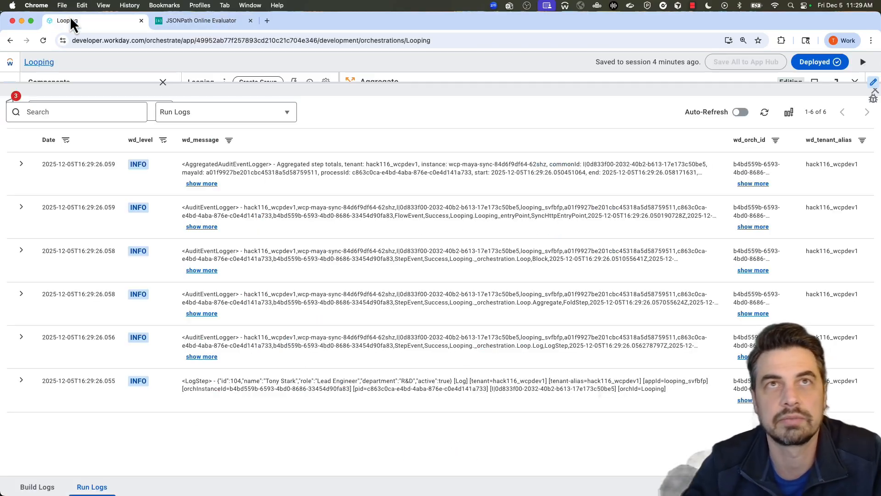
Refresh the run logs with auto-refresh on and examine the LogStep entries for each employee, closing the logs and the Aggregate editor.
click(744, 113)
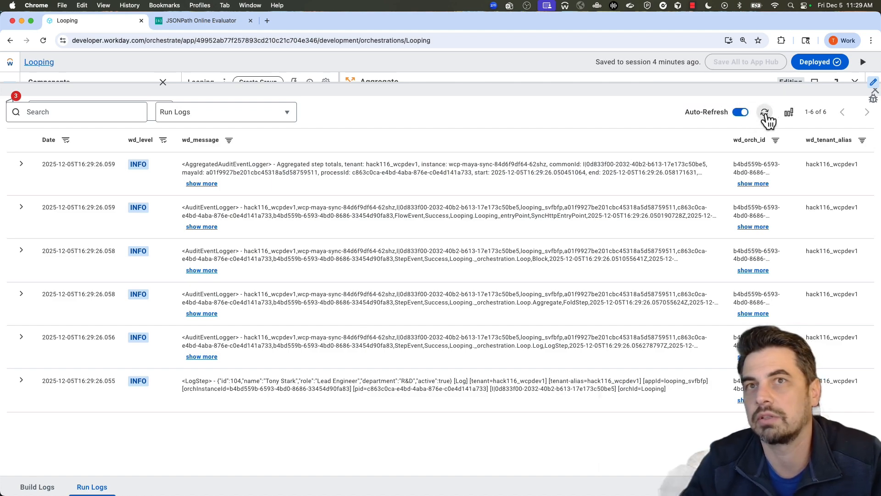
click(765, 113)
scroll(399, 214, down, 2)
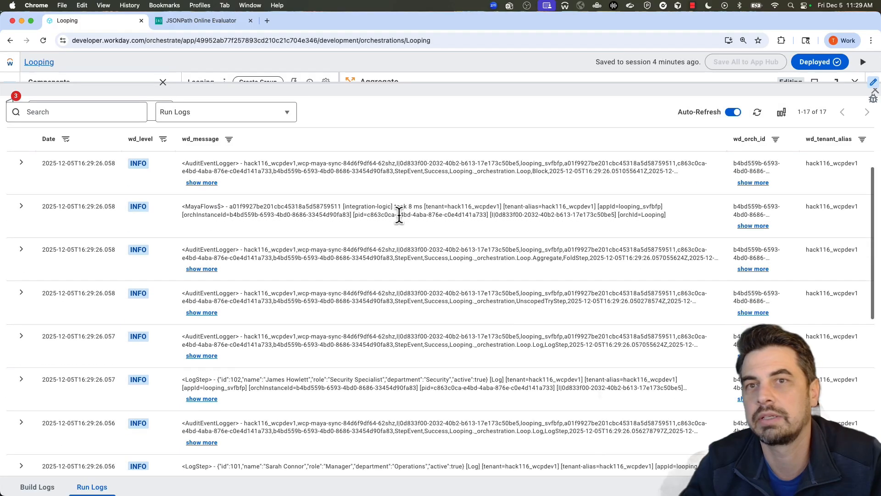
scroll(399, 215, down, 2)
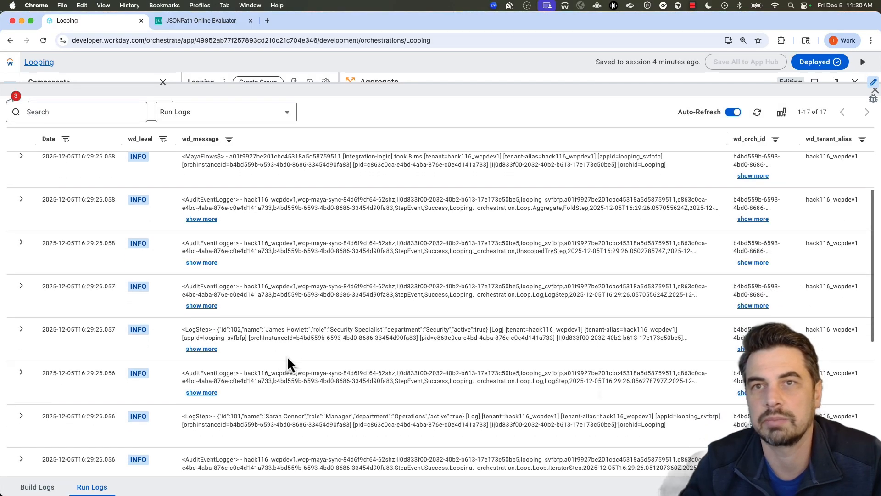
scroll(287, 356, down, 5)
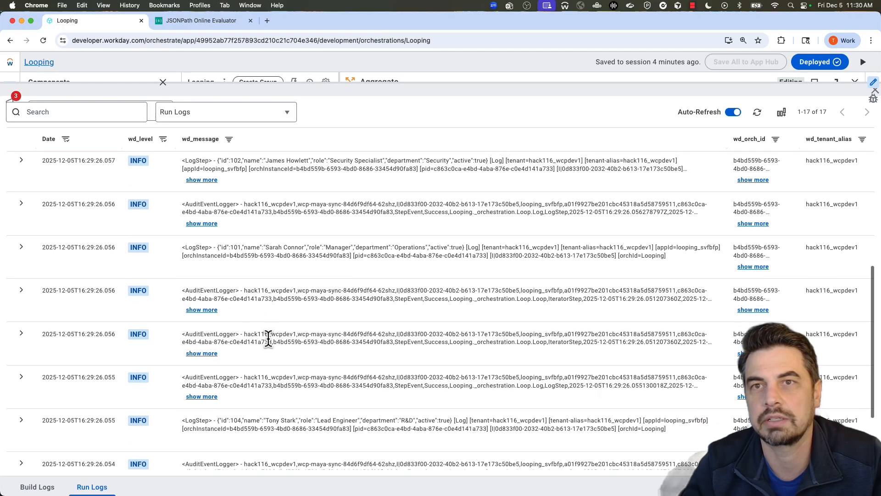
scroll(269, 339, down, 2)
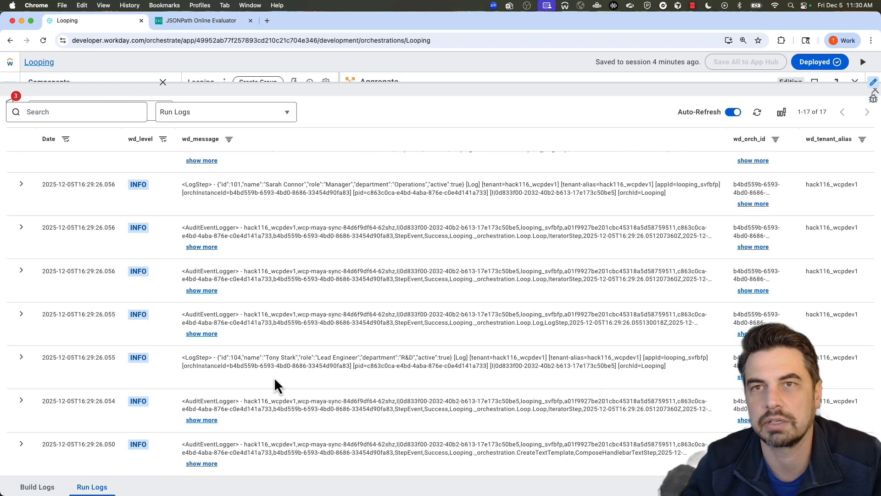
scroll(338, 367, up, 2)
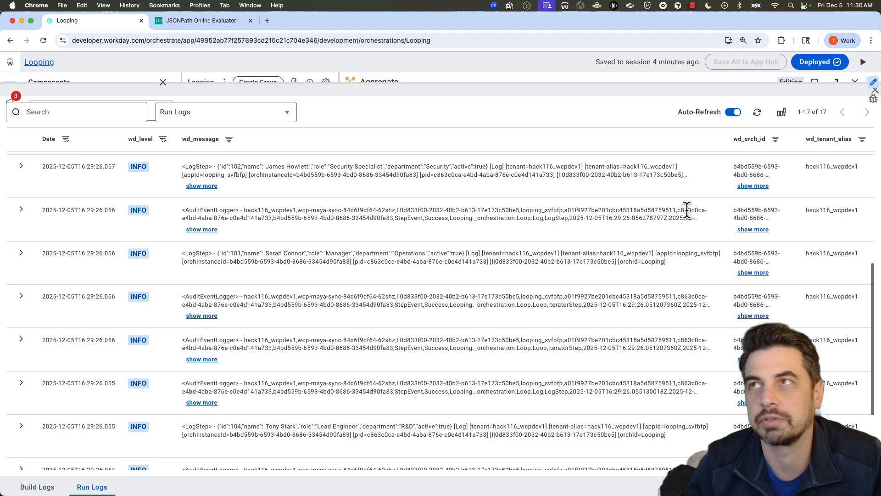
scroll(547, 253, down, 3)
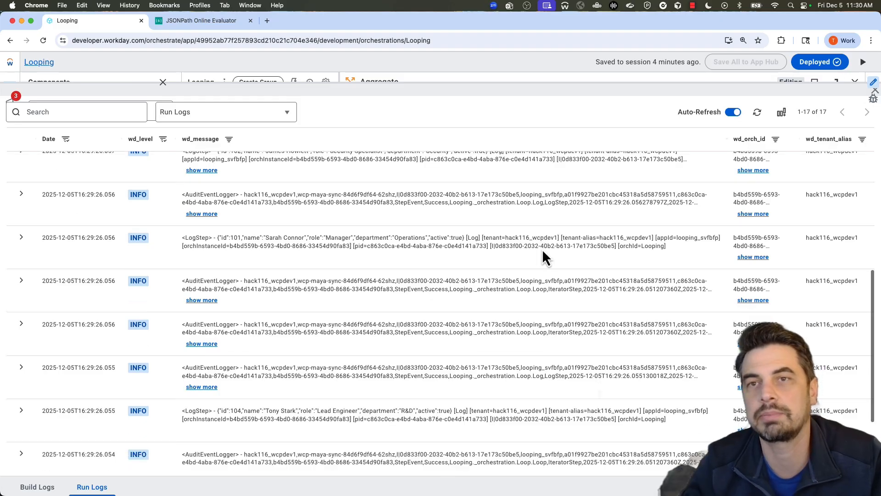
click(874, 94)
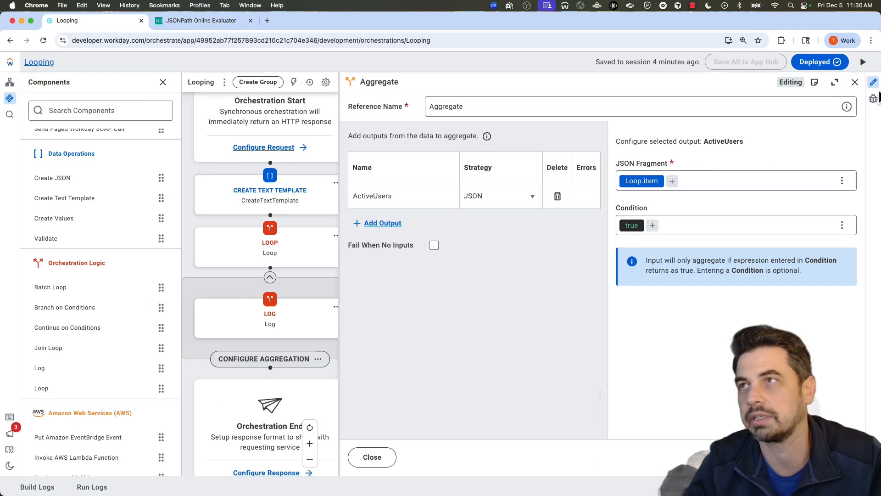
click(856, 81)
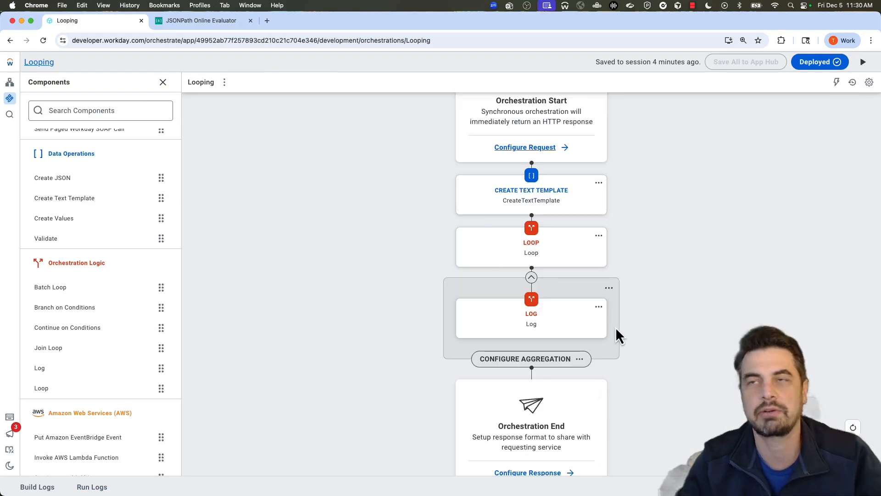